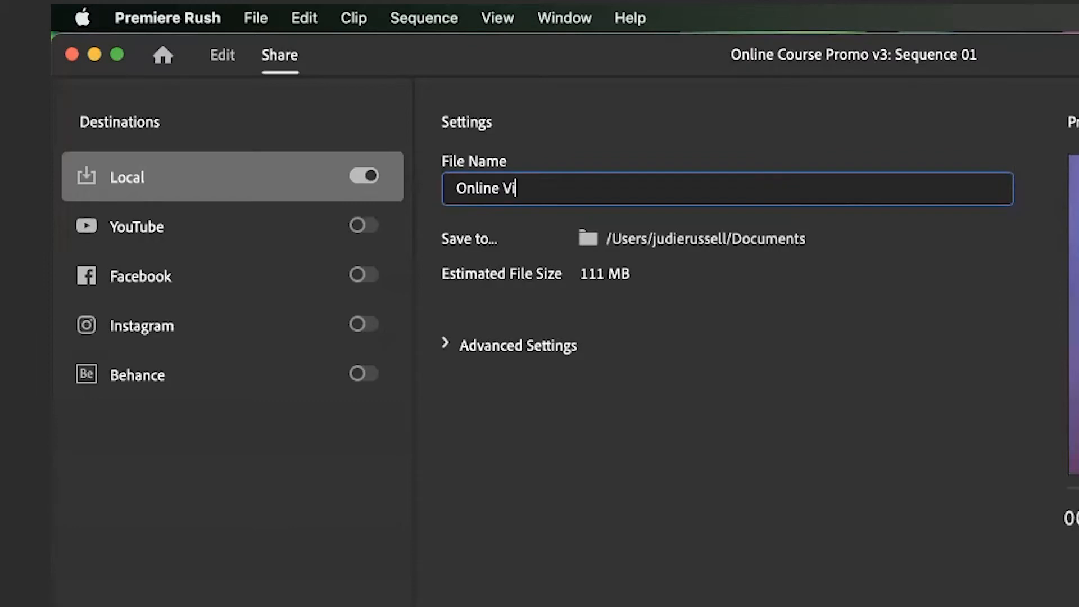
Fix the export File Name field so it reads 'Online Video Promo v1', then confirm it
text(deo Promom)
key(BackSpace)
key(BackSpace)
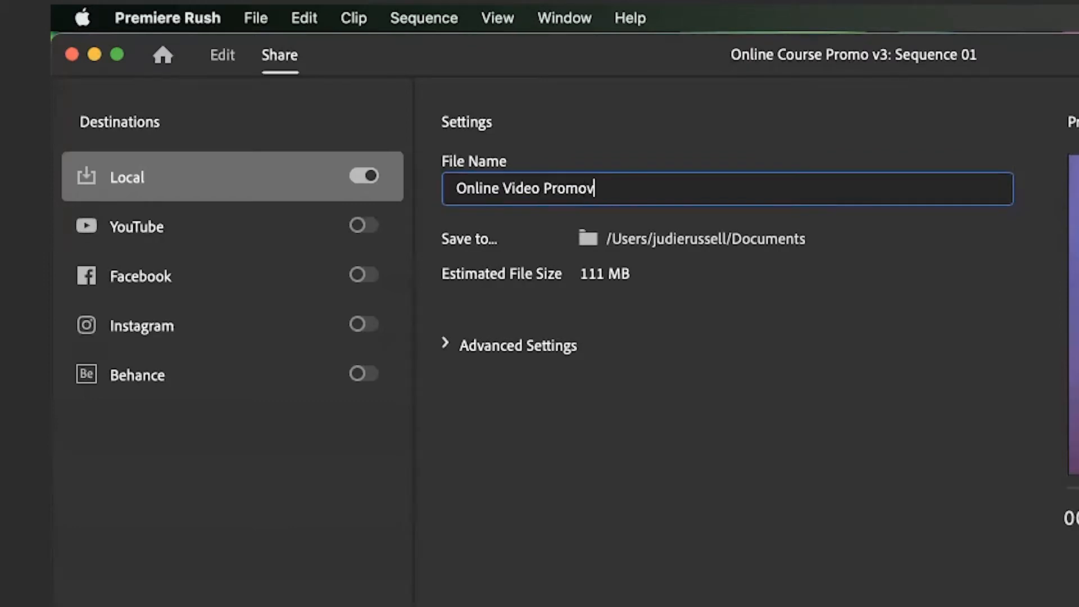
text(v1)
key(Return)
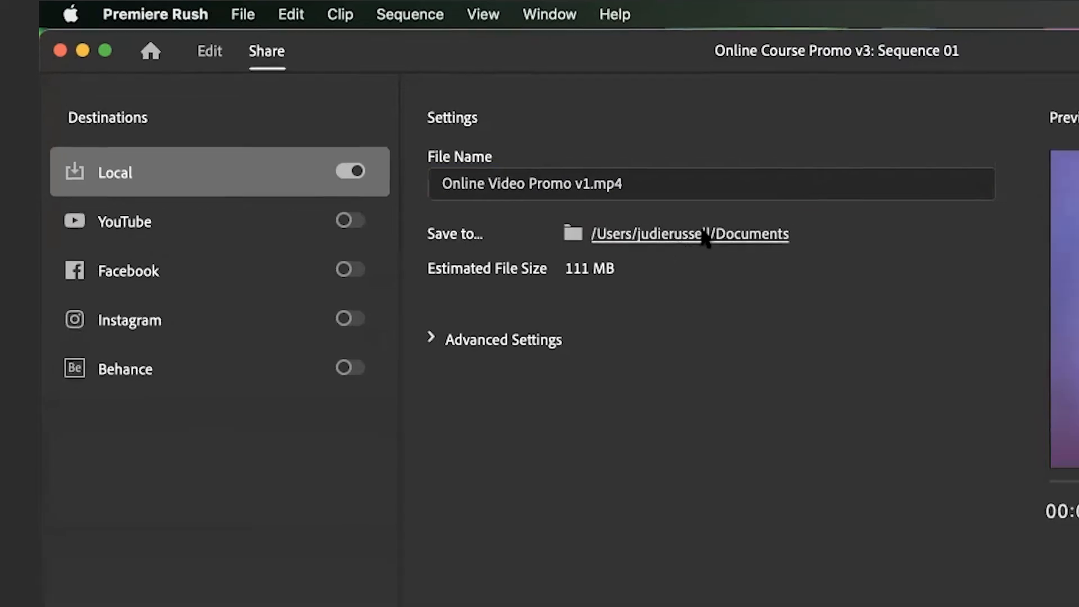
Create an XPORTS folder in Desktop > 2021_12_21 Online Course Sales Video and choose it as the save location
click(586, 239)
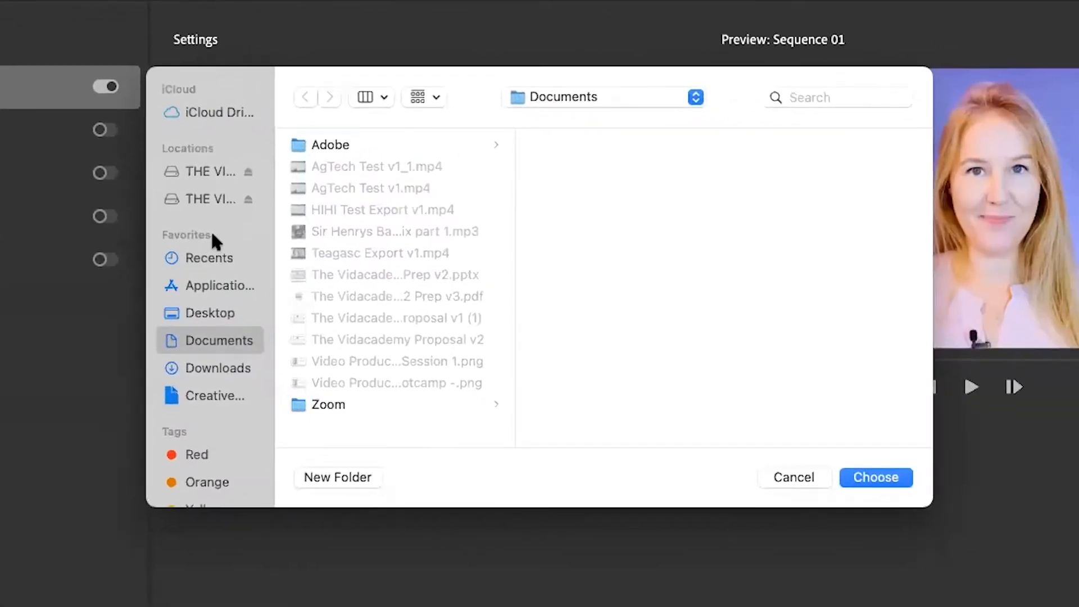
click(205, 316)
click(388, 144)
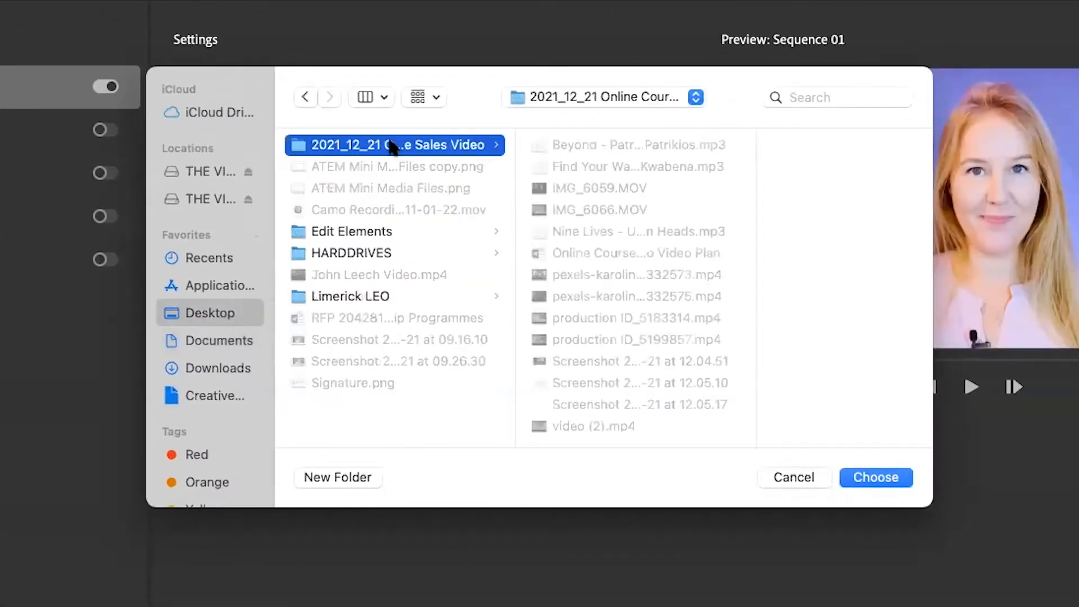
click(332, 477)
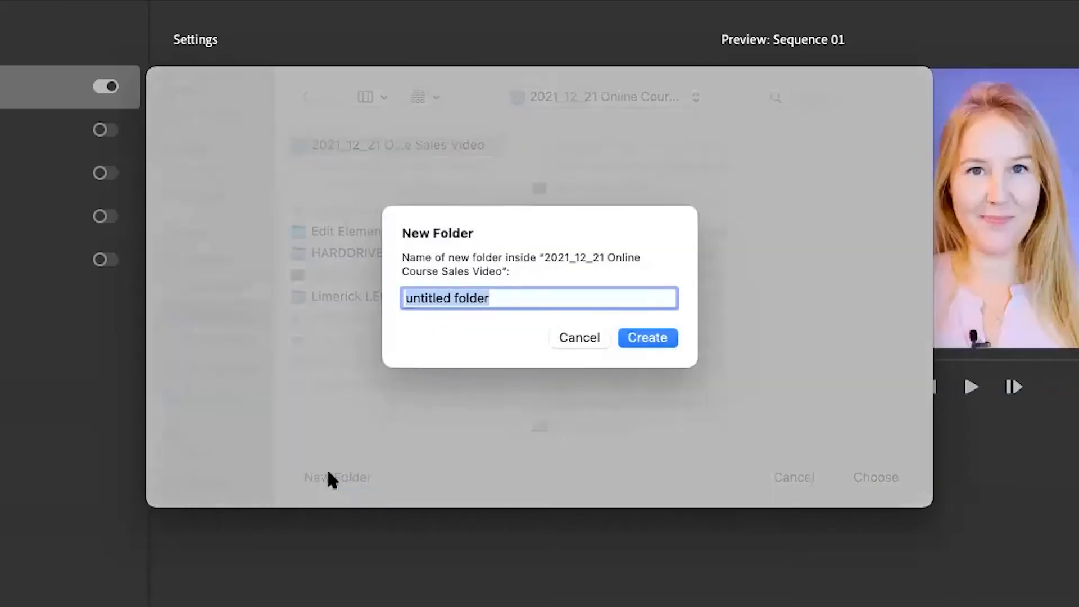
text(XPORT)
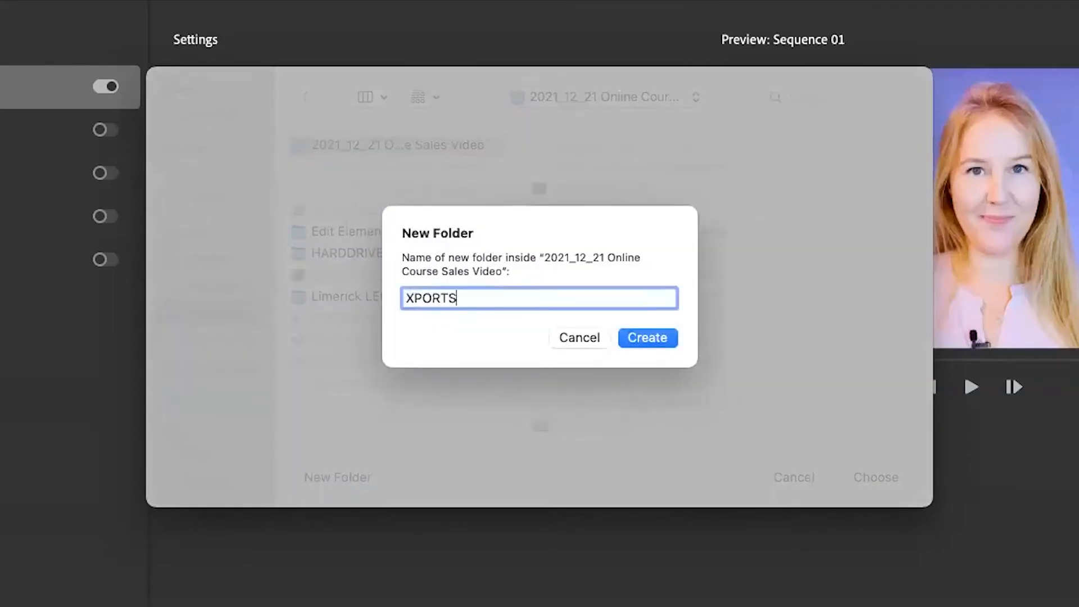
text(S)
click(654, 343)
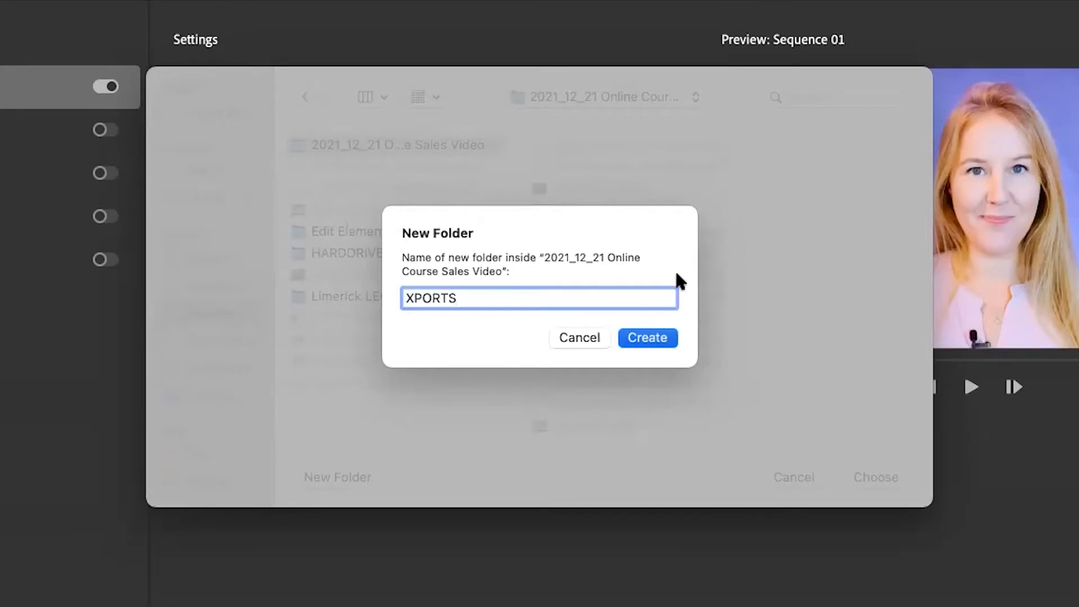
click(646, 336)
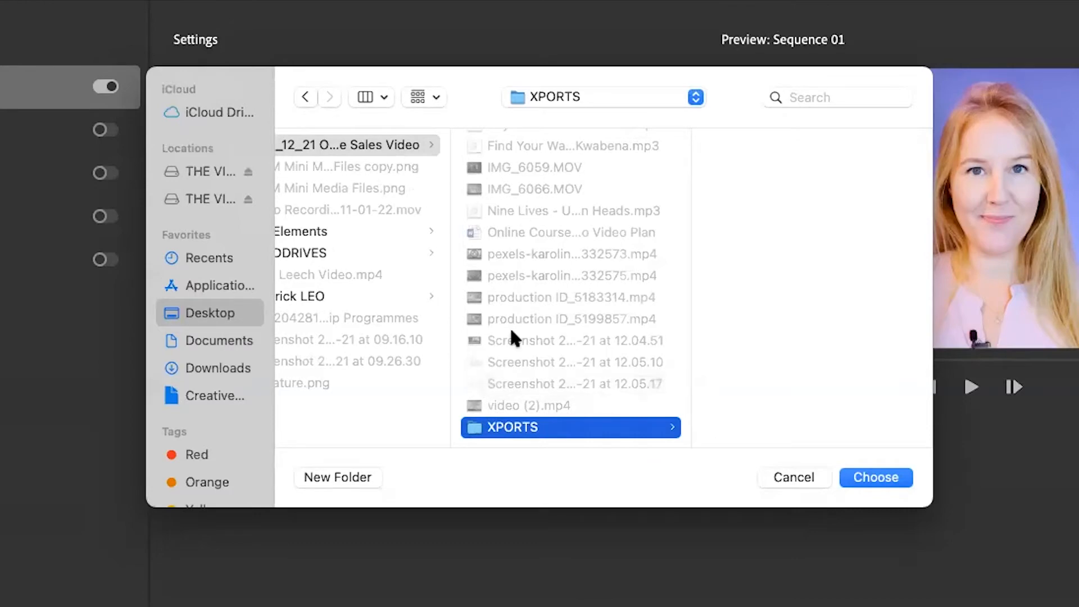
click(891, 477)
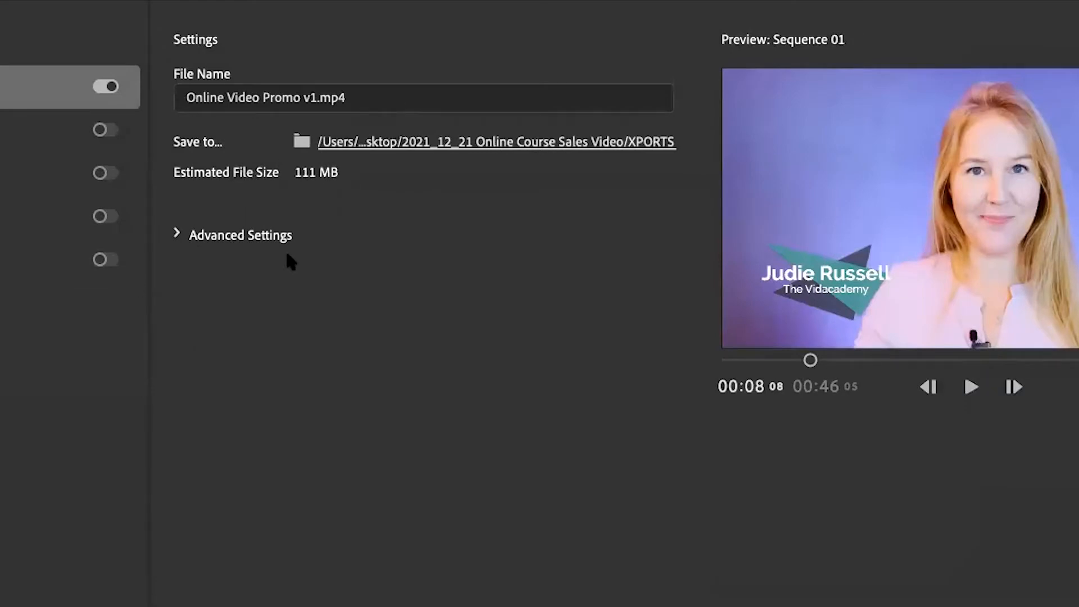
In Advanced Settings, apply the YouTube 1080p Full HD preset with stereo audio and High quality
click(178, 235)
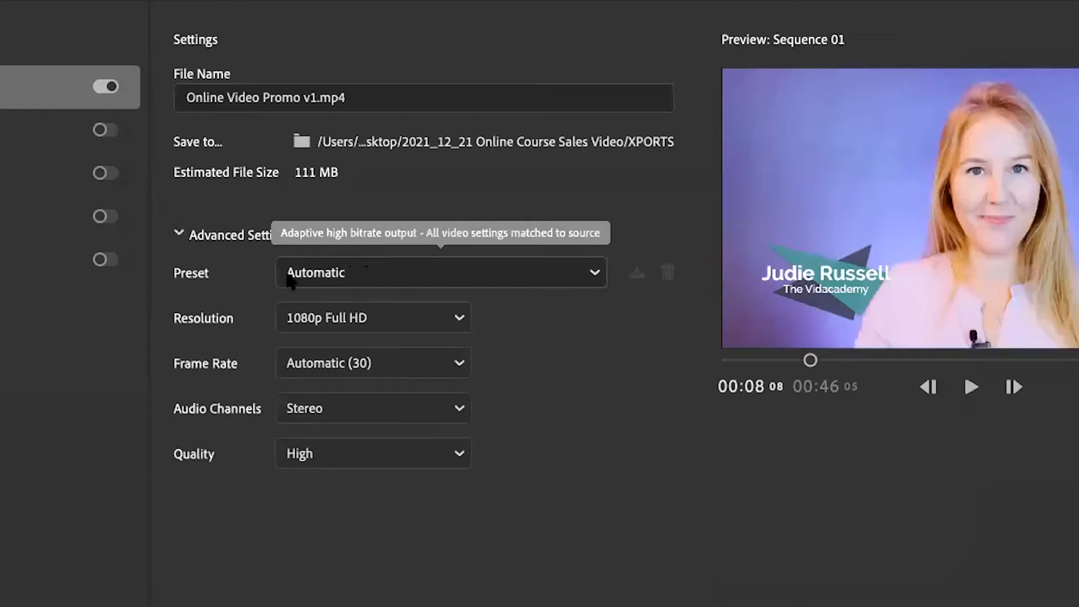
click(390, 268)
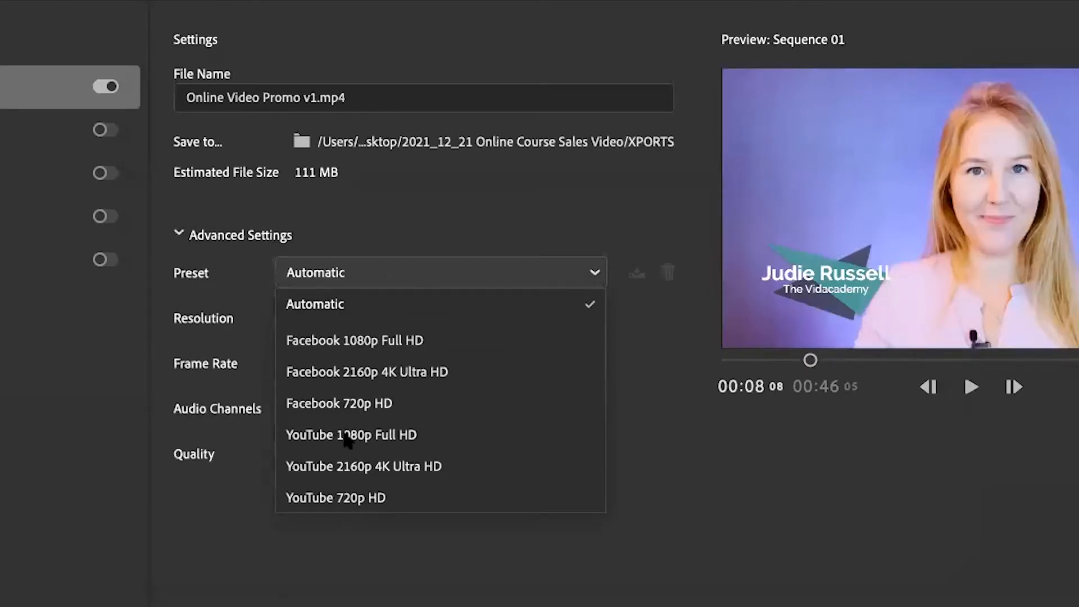
click(394, 436)
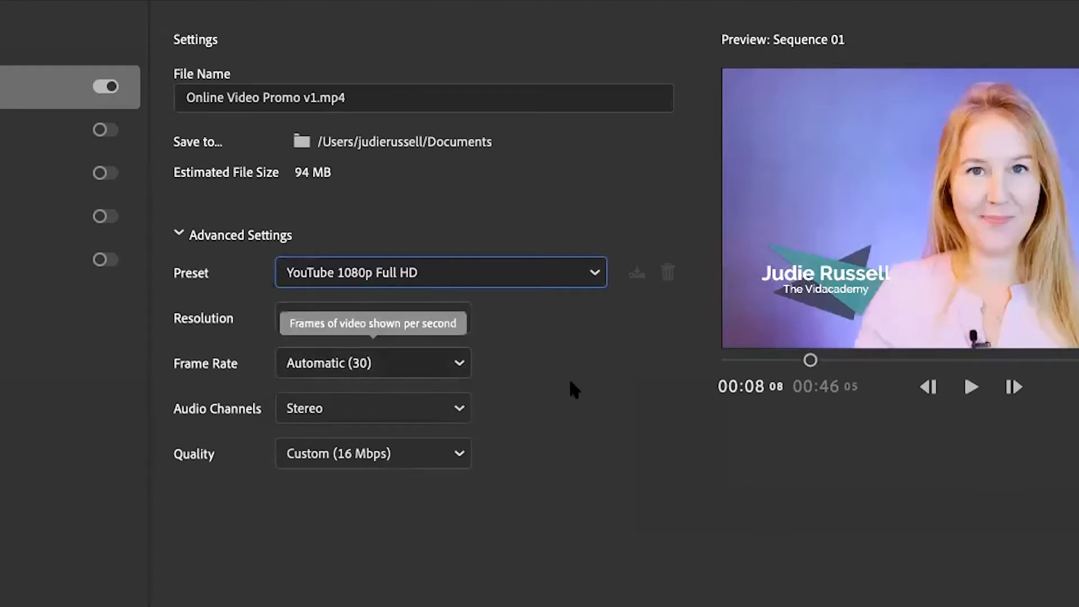
click(461, 410)
click(534, 410)
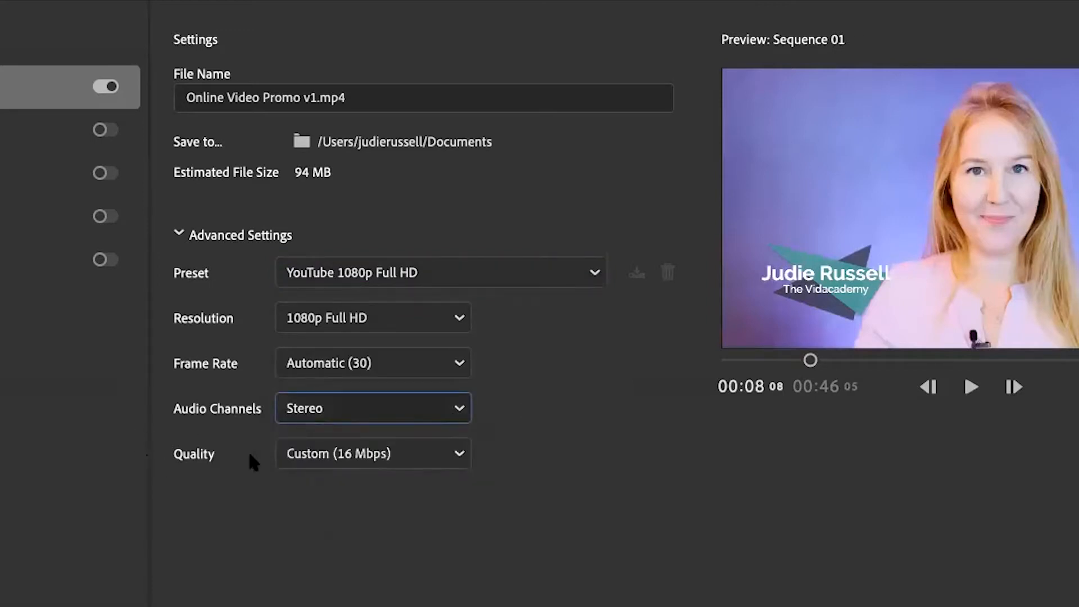
click(455, 456)
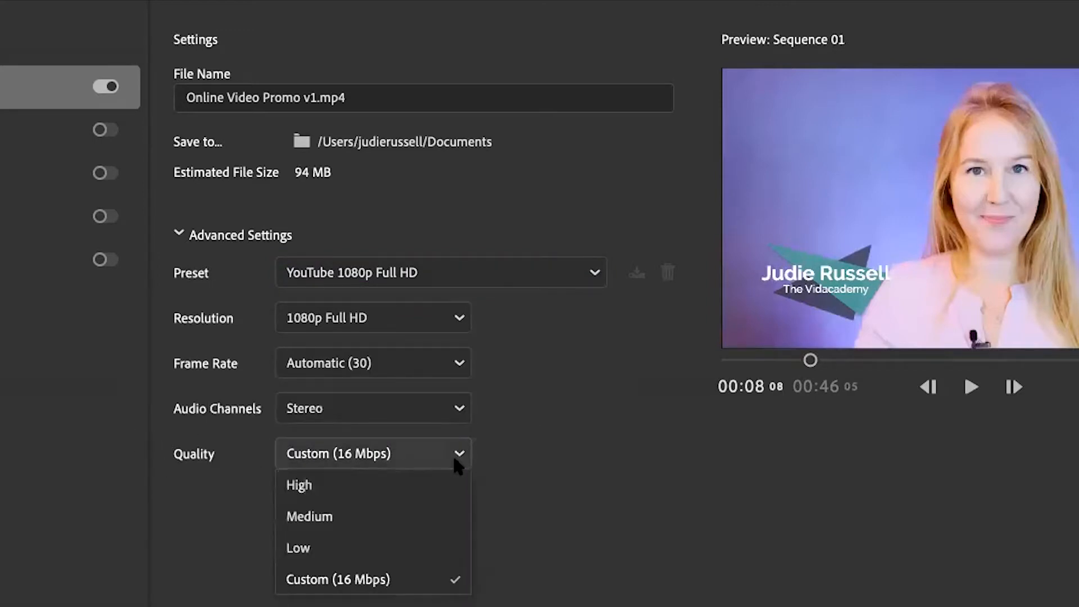
click(348, 481)
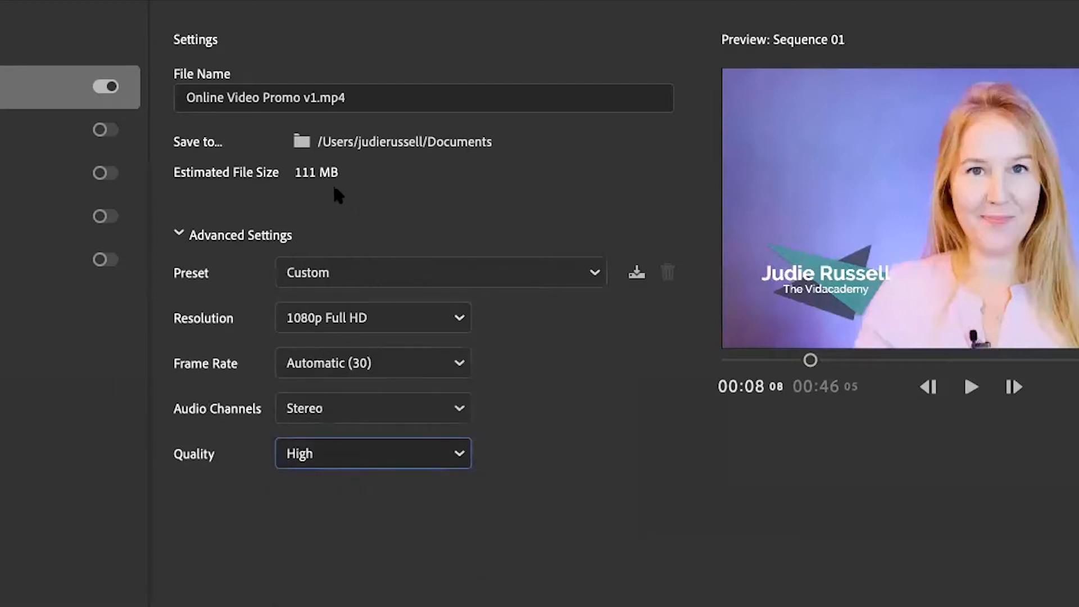
Reapply the YouTube 1080p Full HD preset and set export quality back to High
click(458, 452)
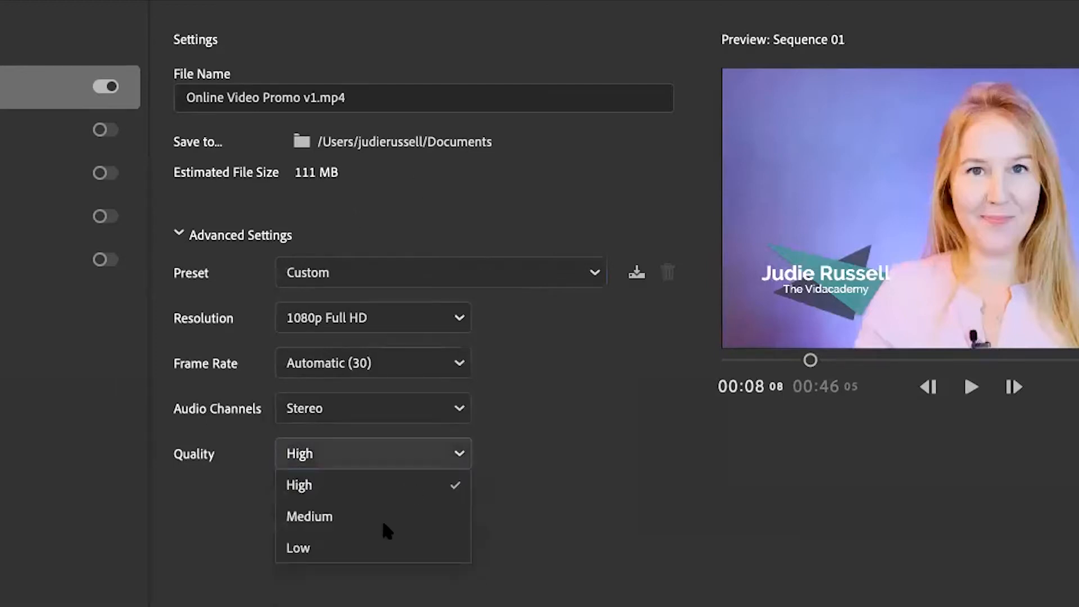
click(518, 487)
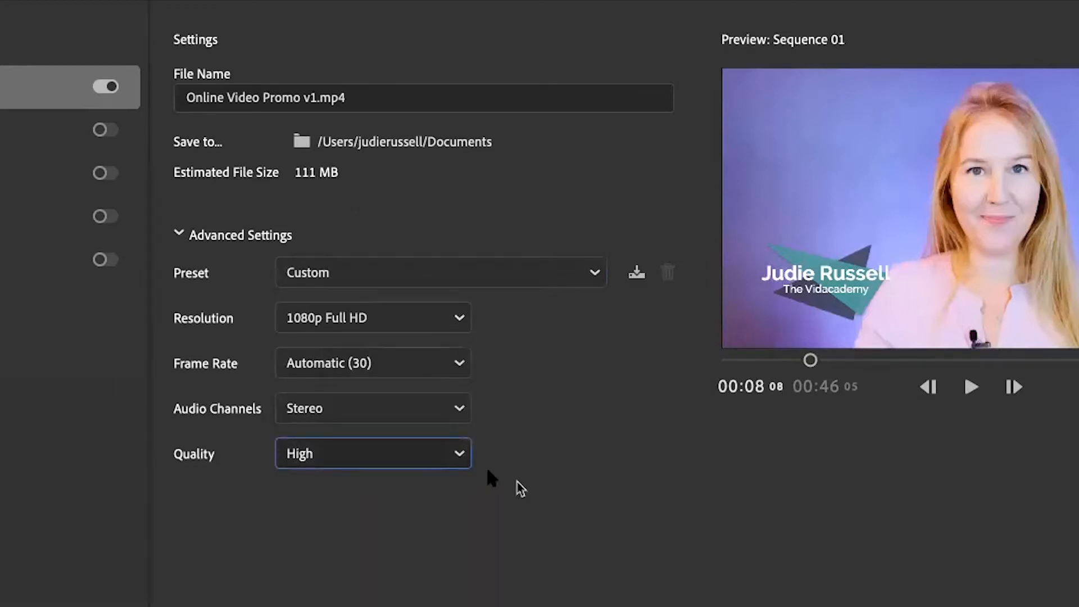
click(437, 274)
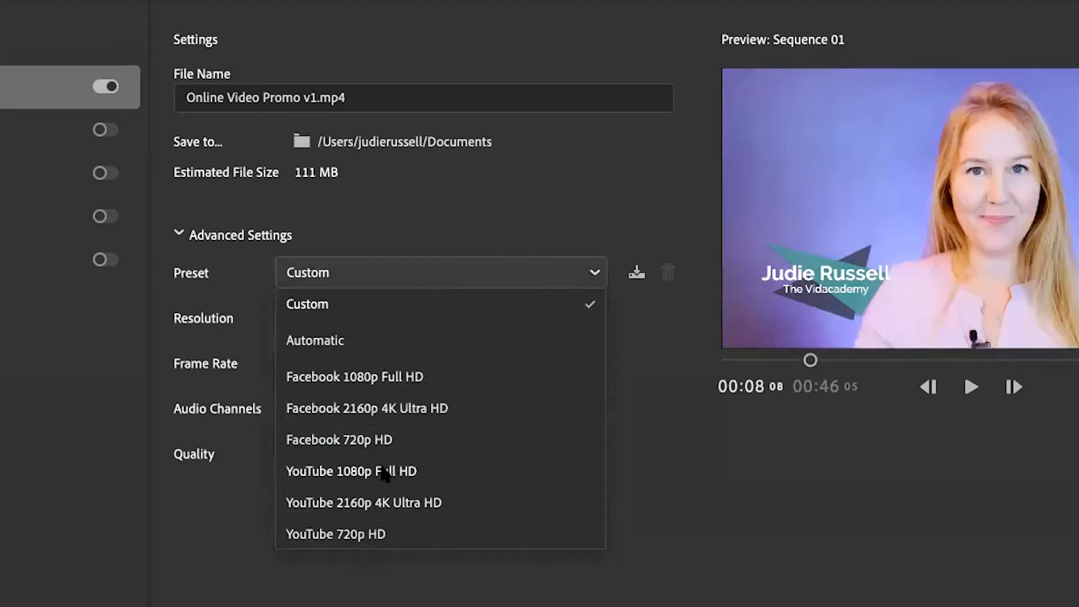
click(393, 472)
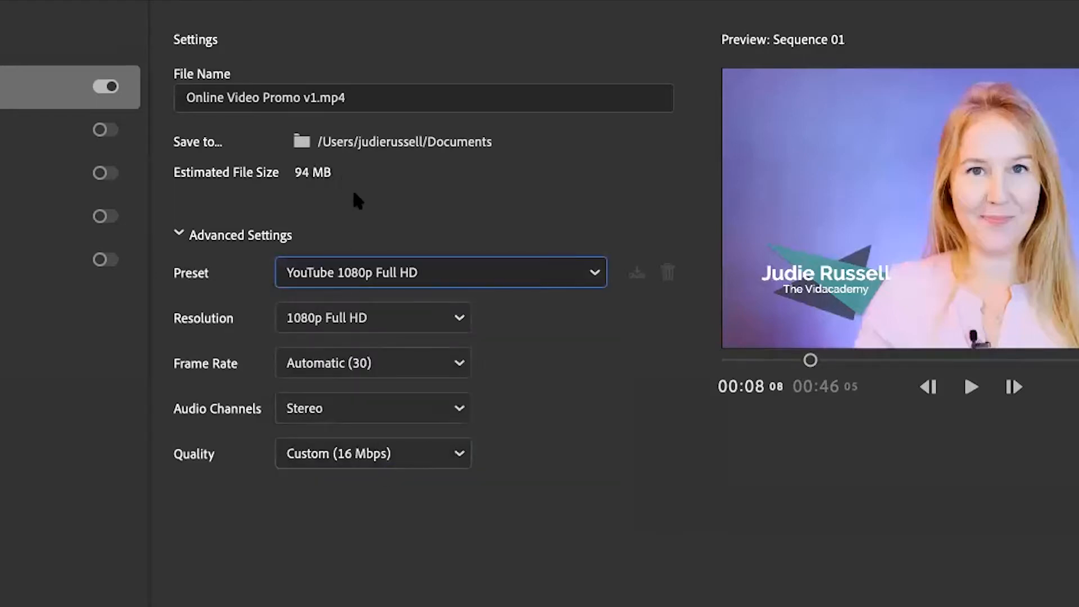
click(448, 449)
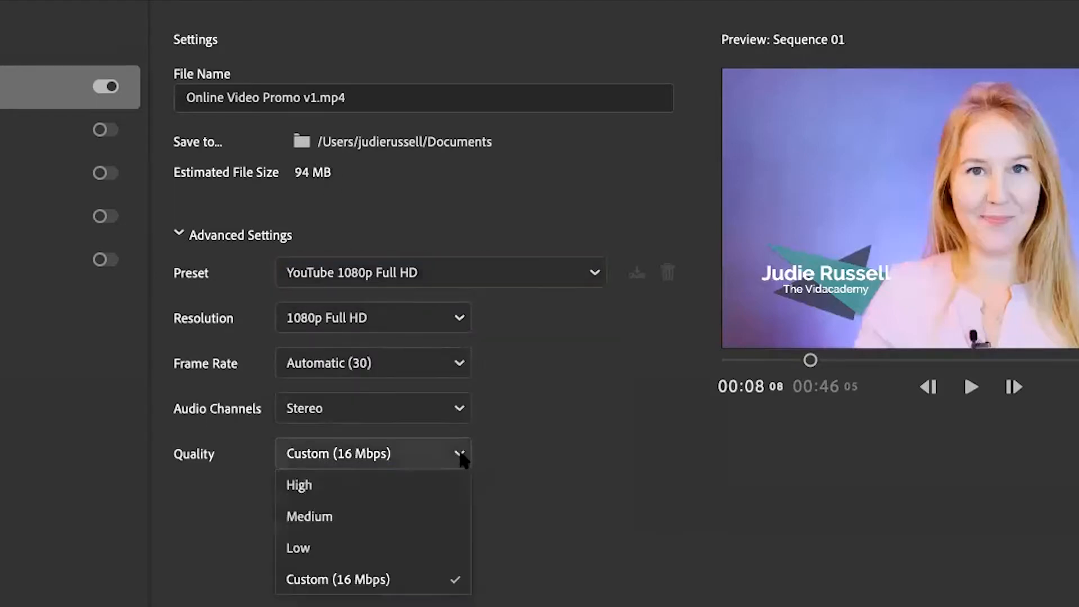
click(316, 486)
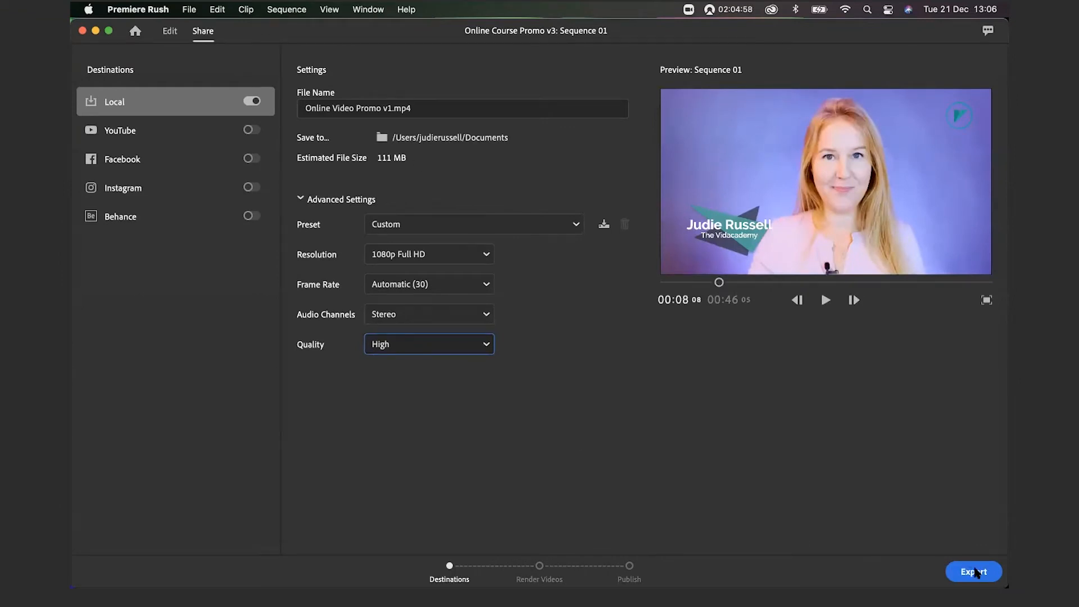
Export the promo as a local MP4 and let the render finish
click(973, 571)
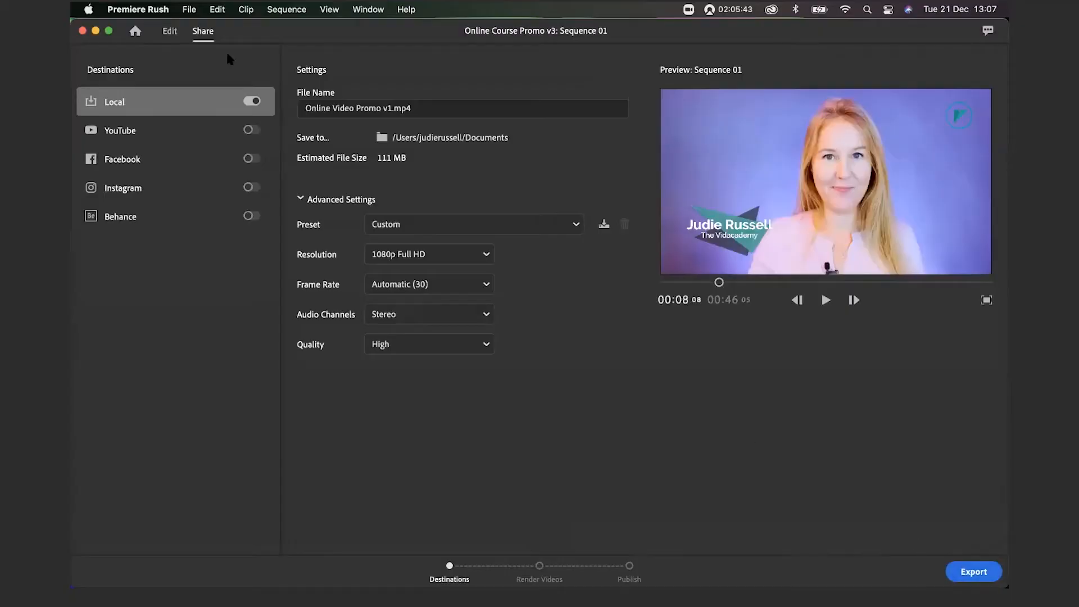
Duplicate Online Course Promo v3 as 'Online Course Promo v4 Portrait' and open the copy
click(134, 31)
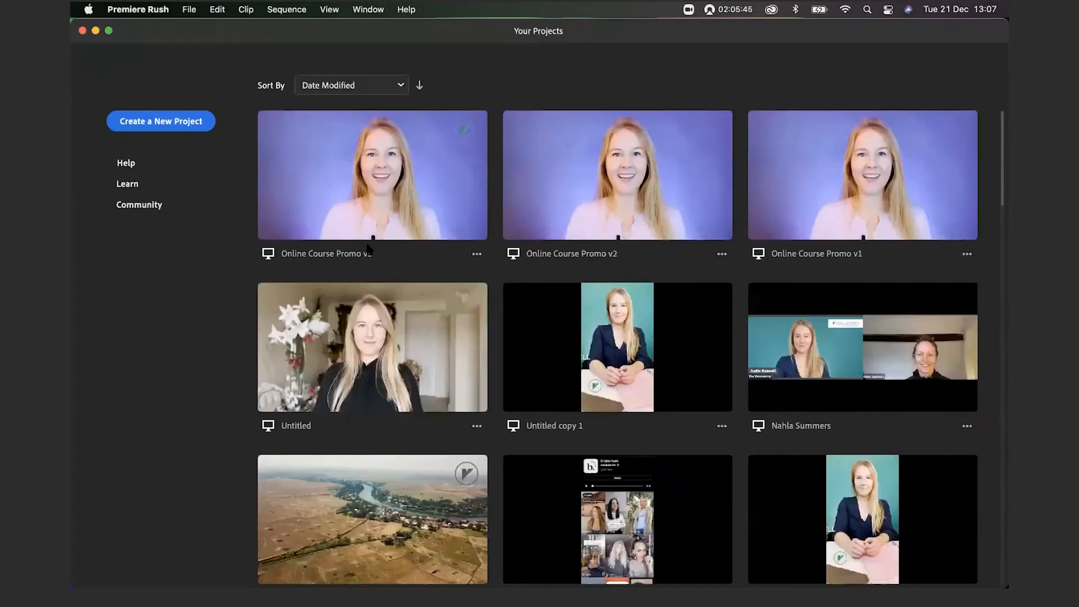
click(476, 255)
click(452, 187)
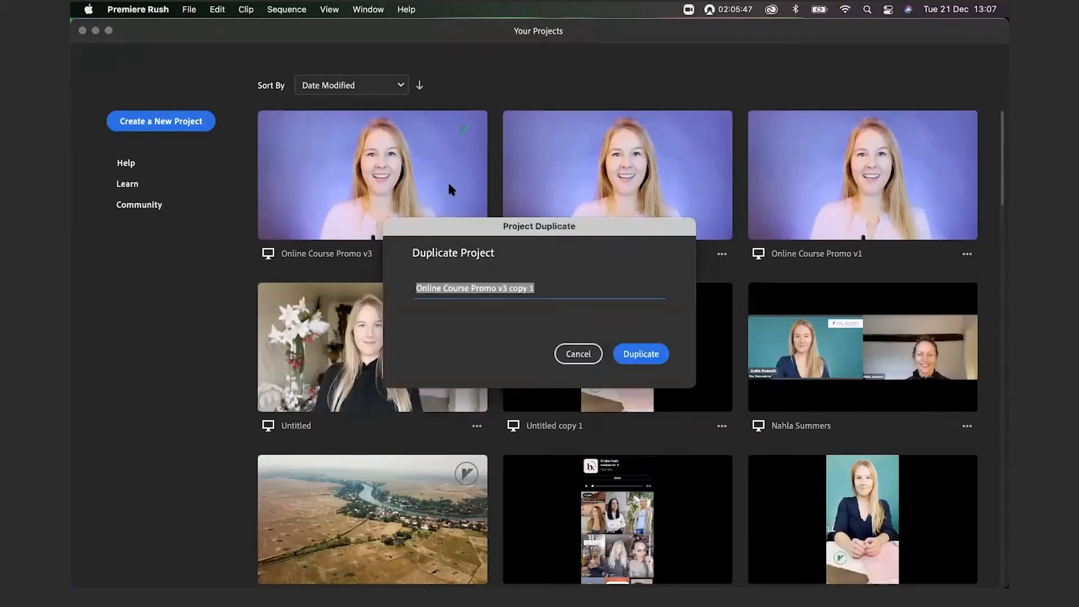
click(550, 287)
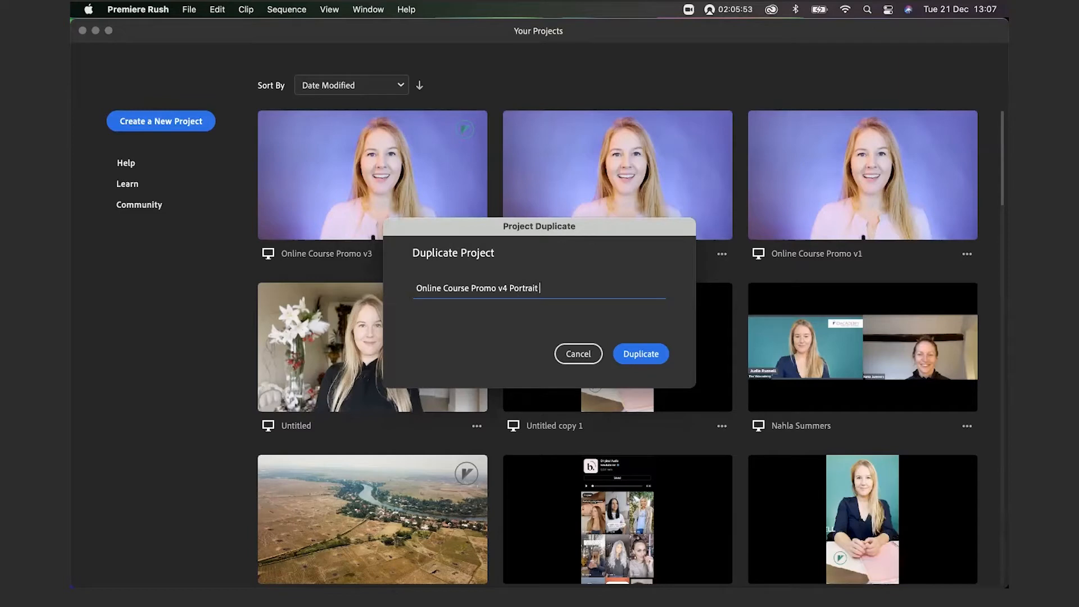
click(647, 356)
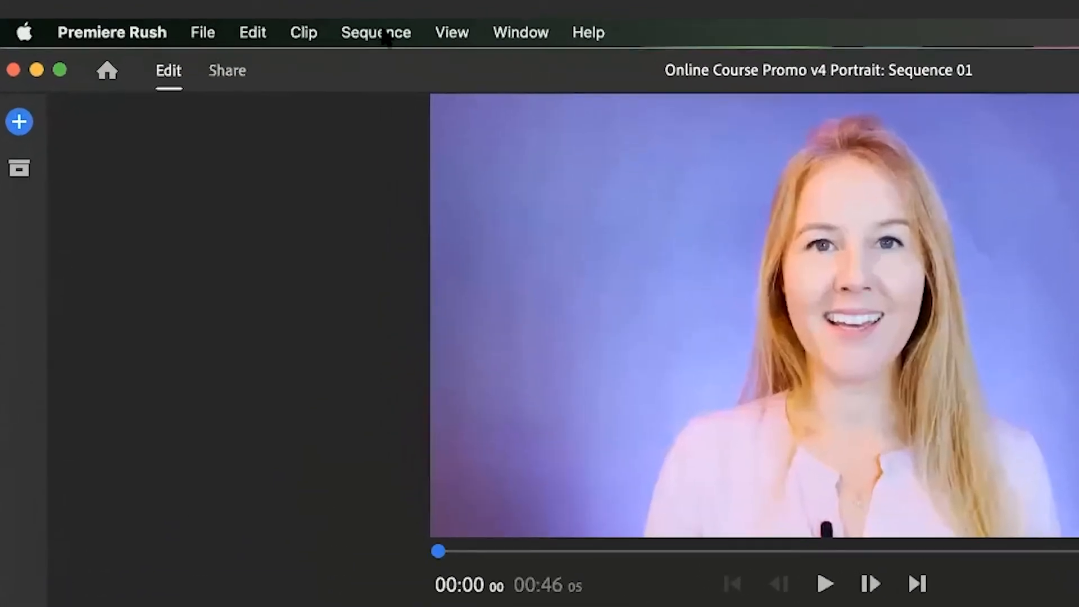
click(363, 30)
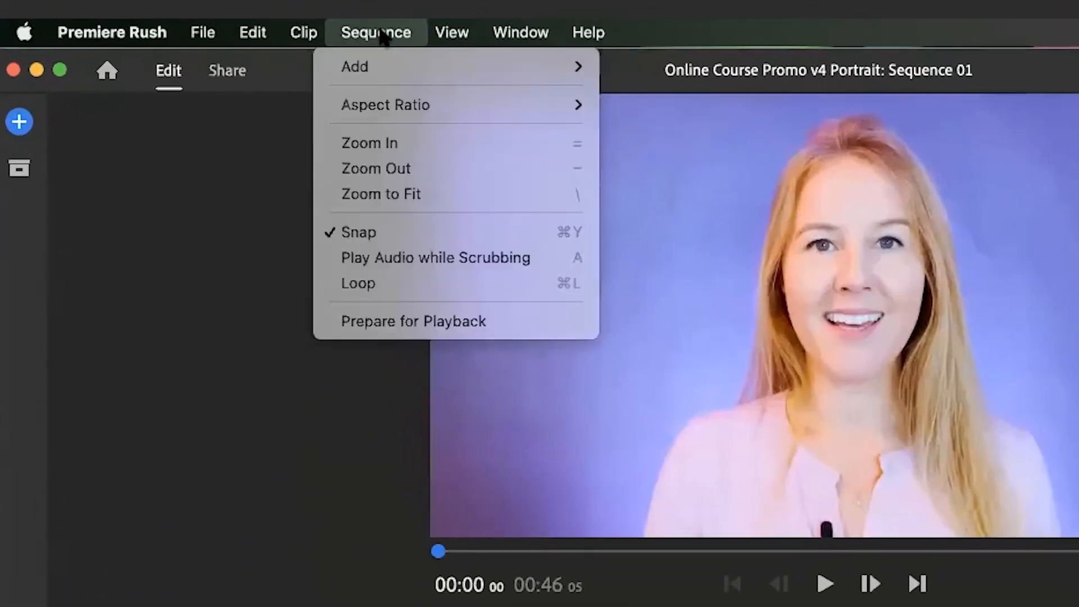
Switch the sequence to 9:16 portrait, then scale the logo to 16 at position 217, 1791
mouse_move(403, 105)
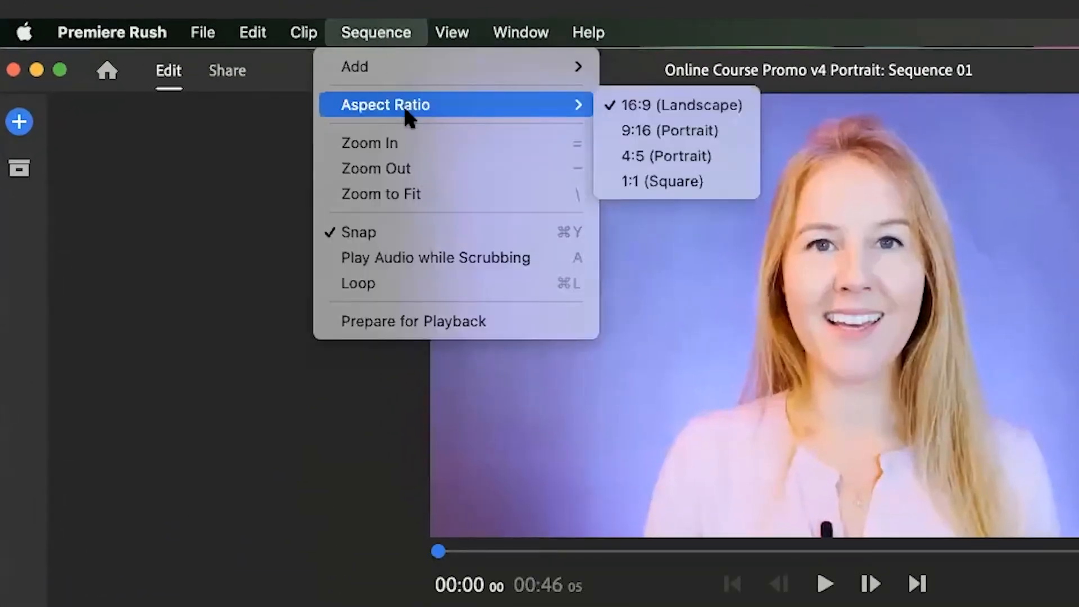
click(632, 135)
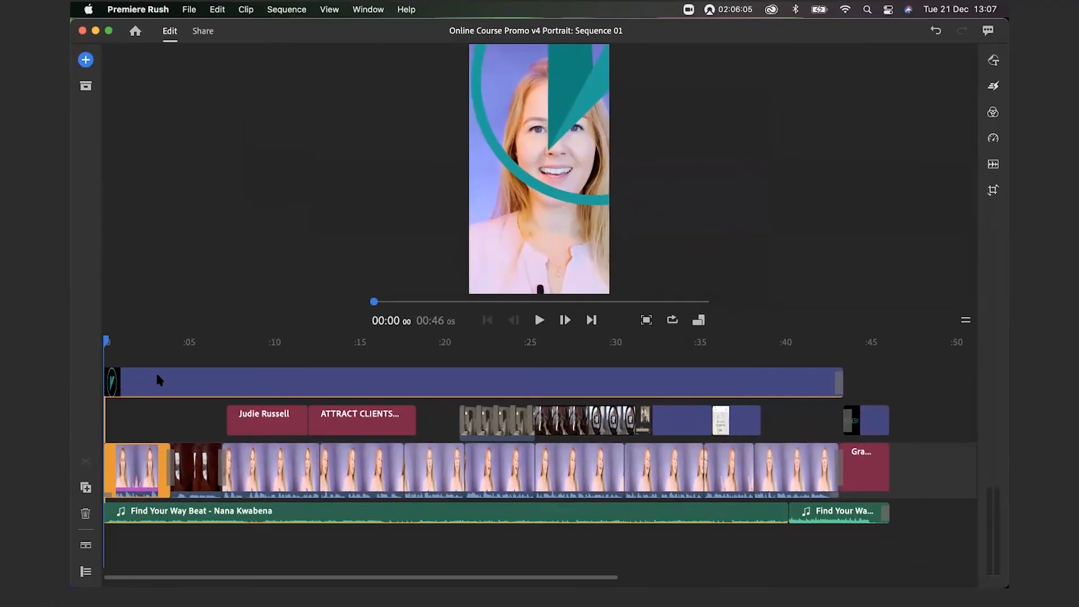
click(152, 484)
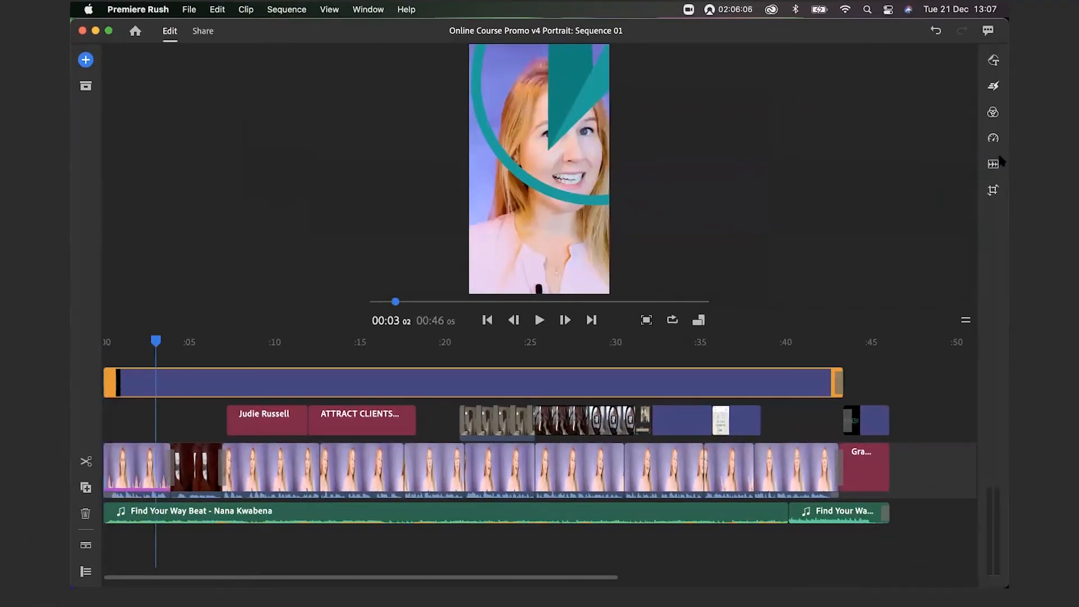
click(993, 189)
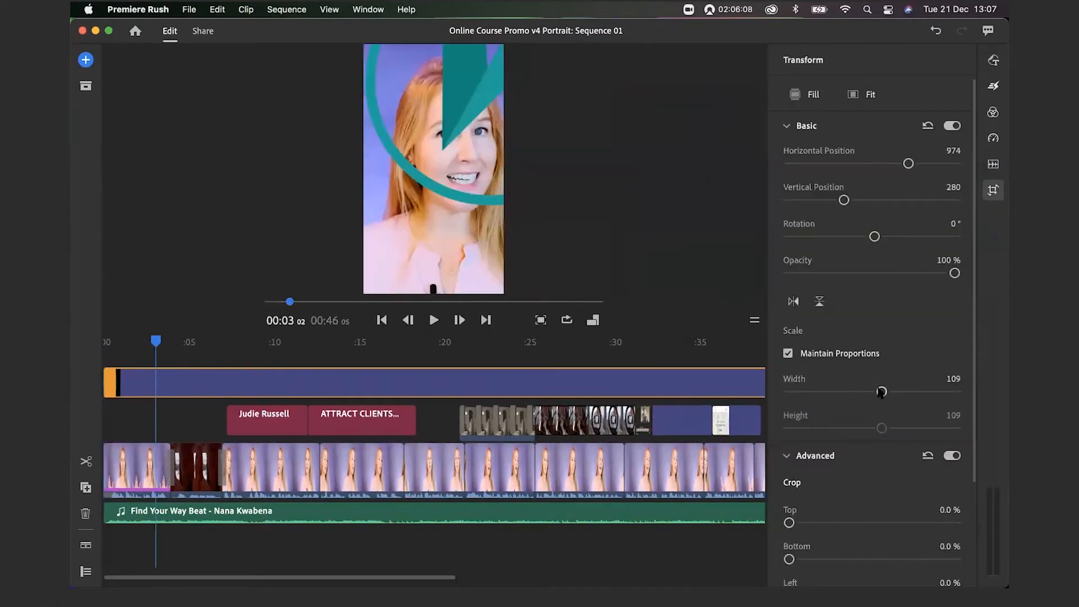
drag(880, 391, 801, 390)
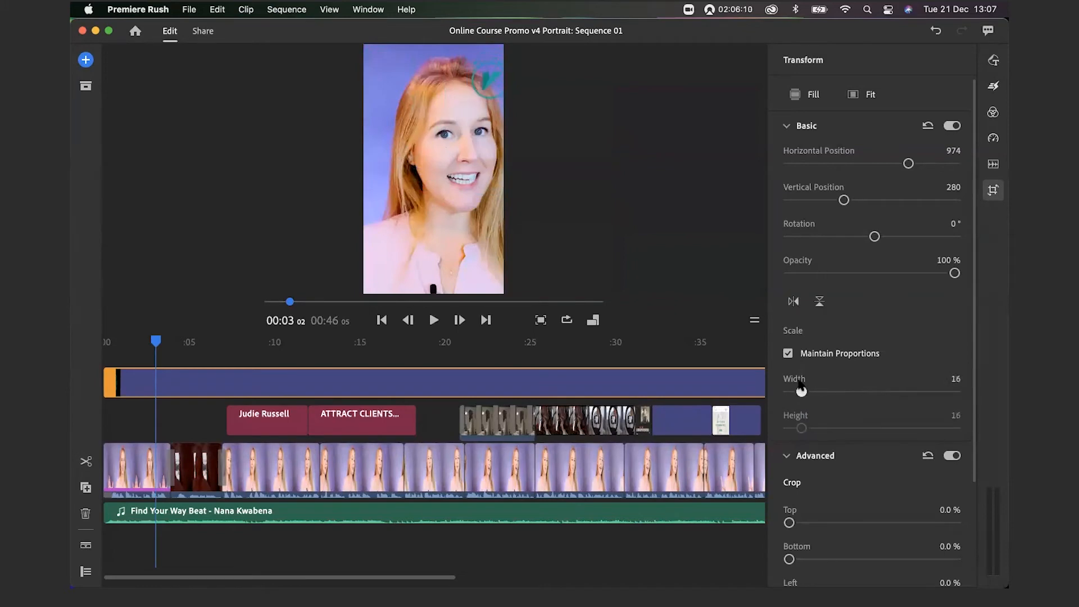
drag(845, 202, 908, 201)
drag(908, 163, 846, 163)
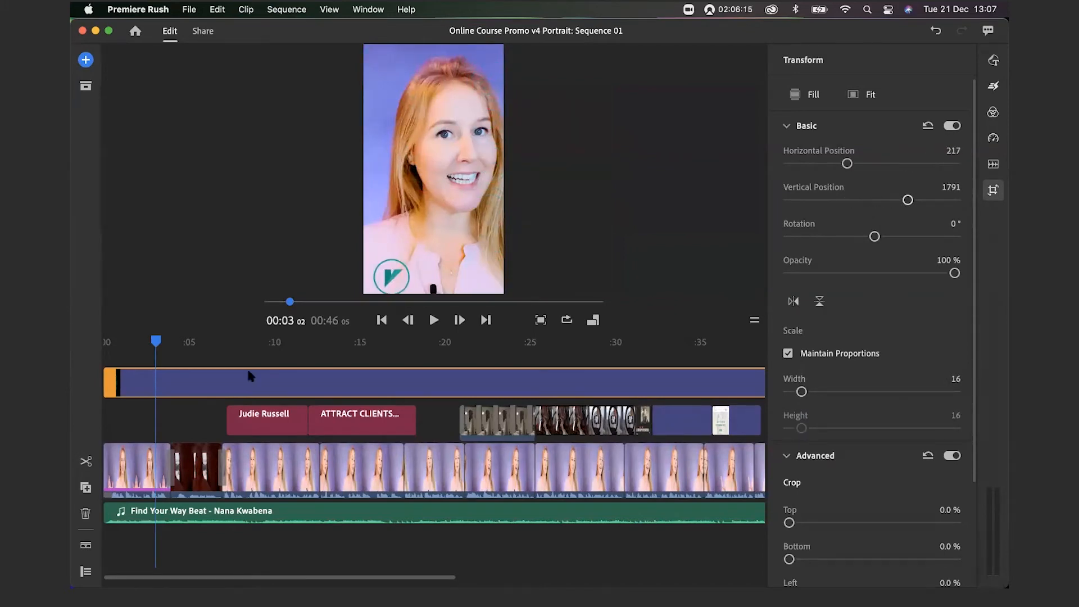
Play the sequence from the start to review the logo placement
click(107, 340)
key(space)
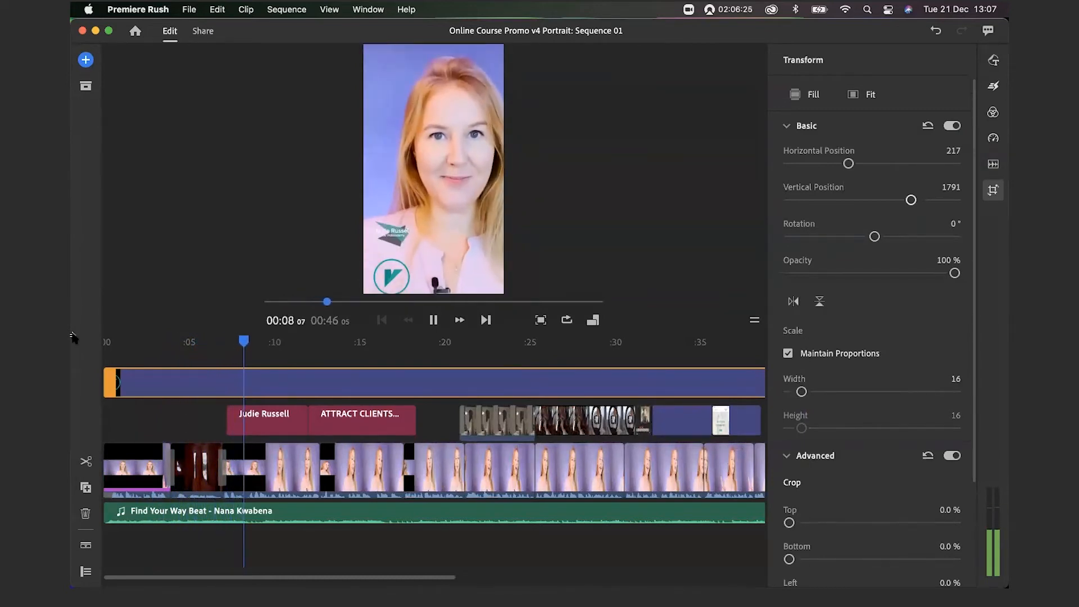
key(space)
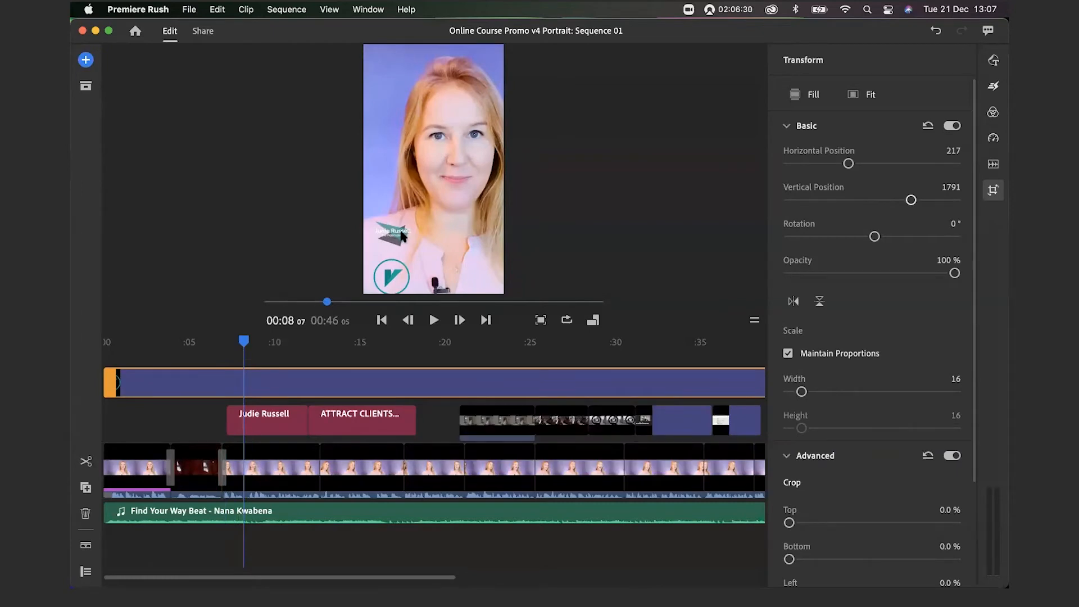
Delete the logo overlay clip from the timeline
click(277, 421)
click(291, 372)
key(Delete)
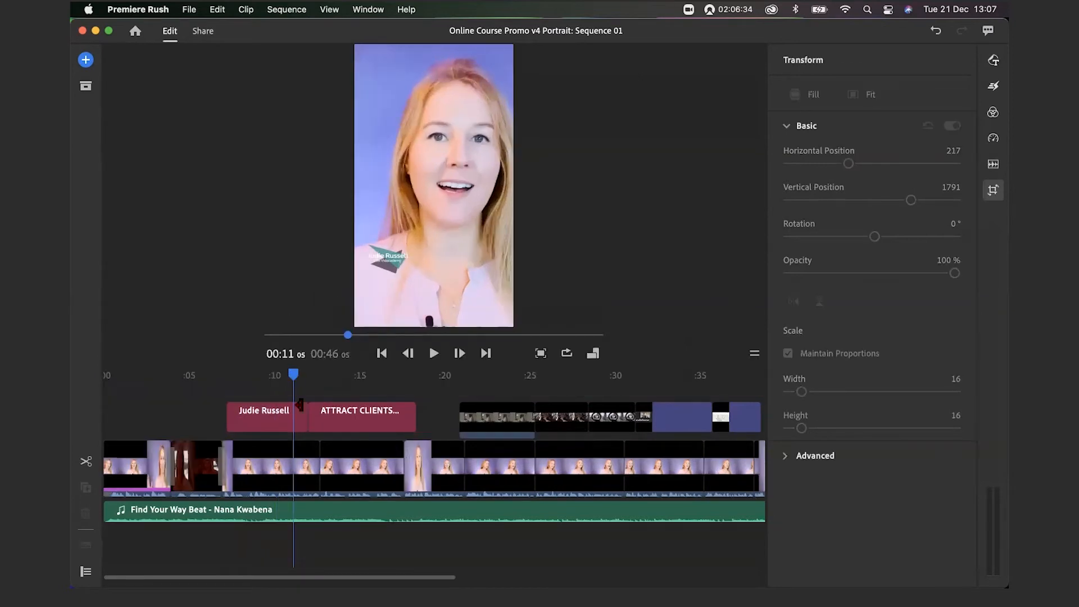
click(271, 422)
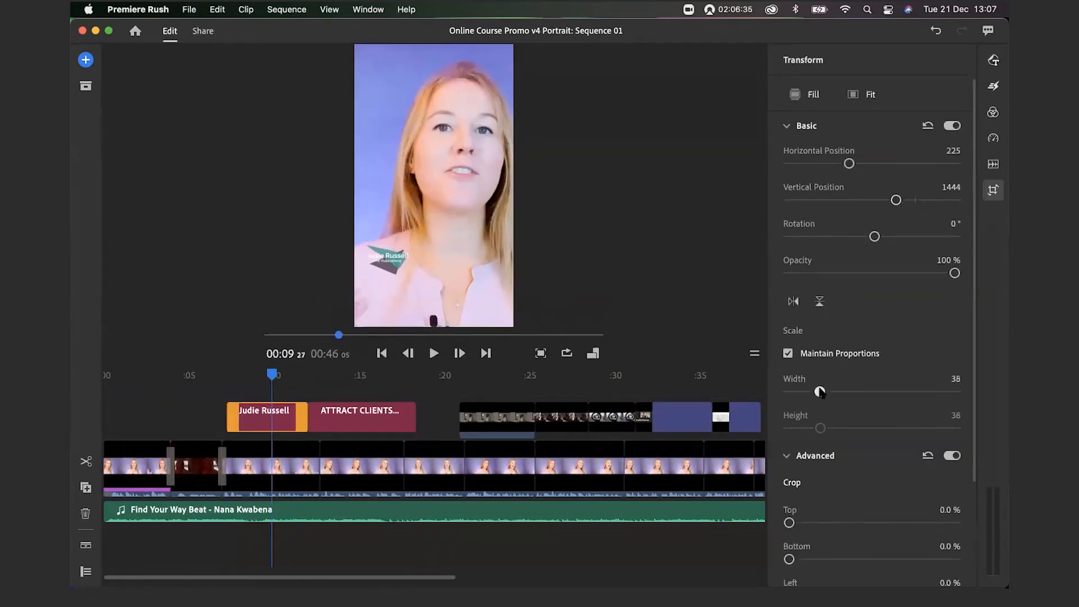
drag(820, 392, 847, 392)
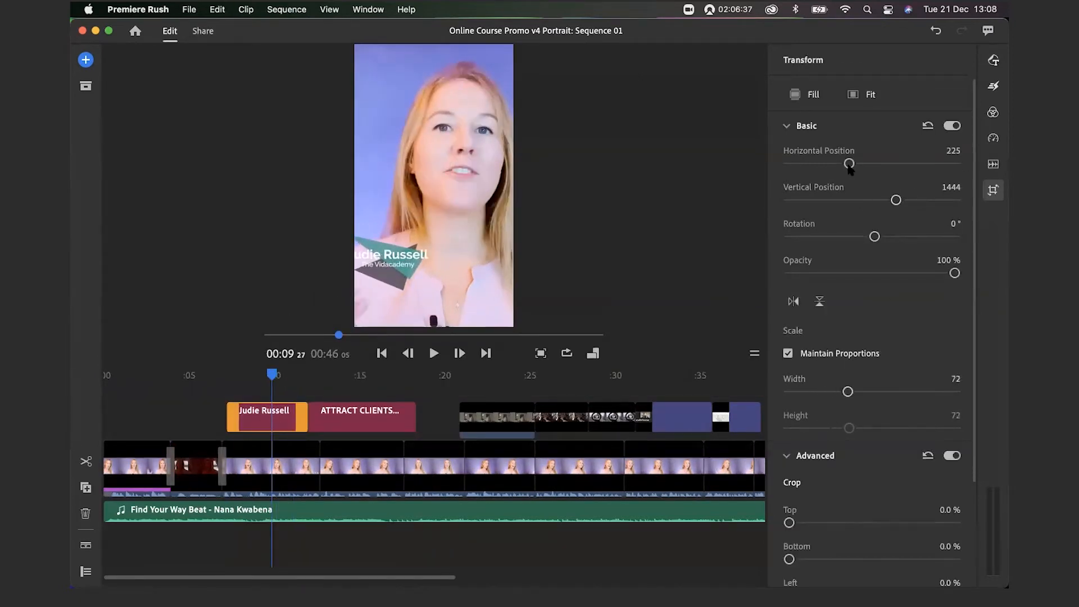
drag(849, 164, 857, 164)
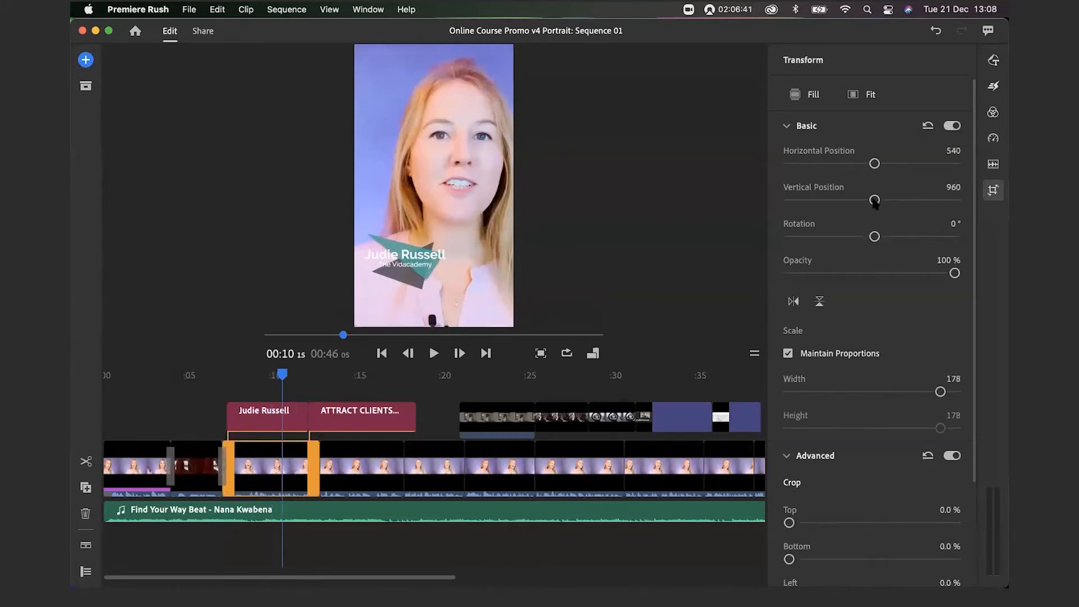
drag(873, 199, 860, 164)
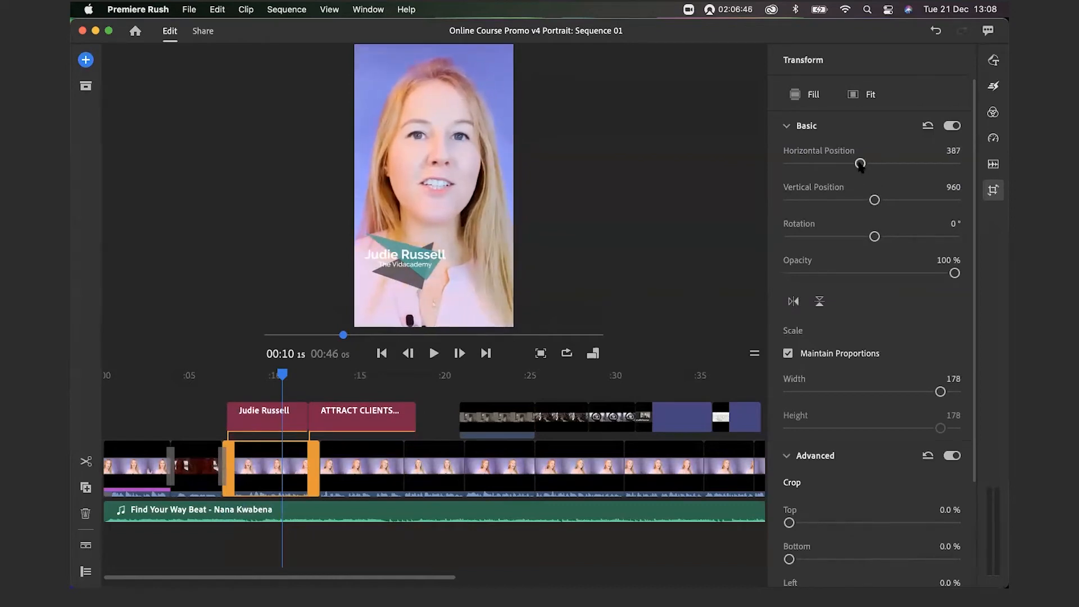
click(277, 428)
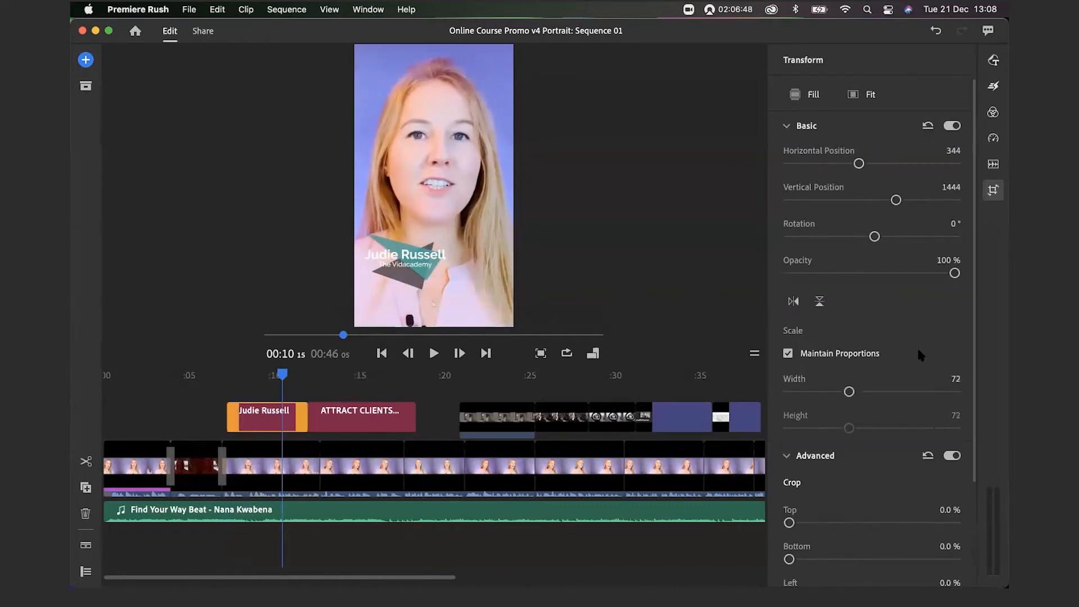
drag(895, 201, 900, 200)
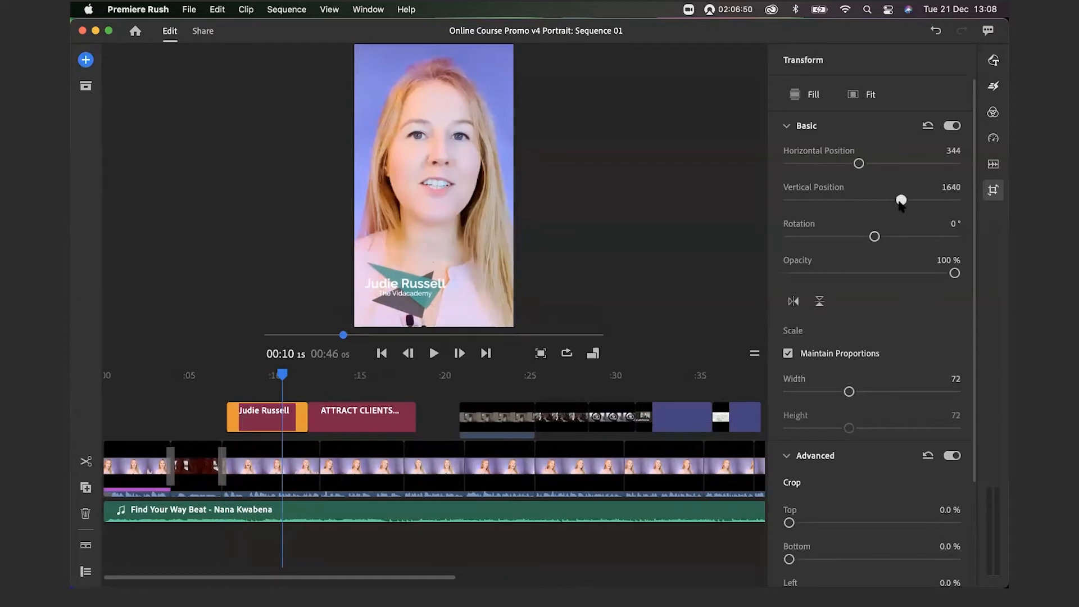
Play back to check the title, then jump ahead to about 22 seconds
key(space)
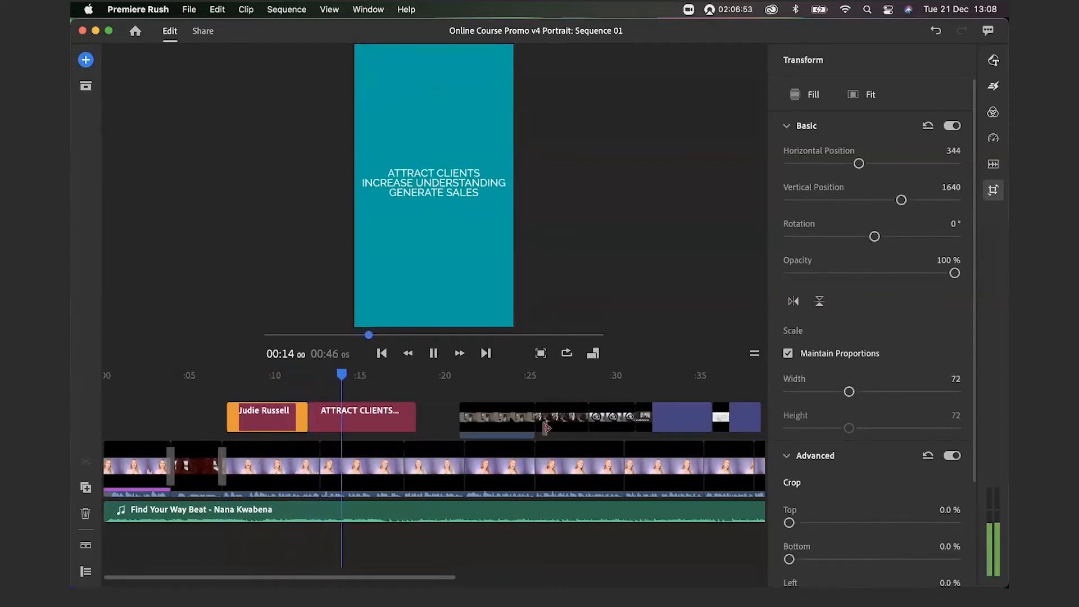
key(space)
drag(376, 388, 508, 388)
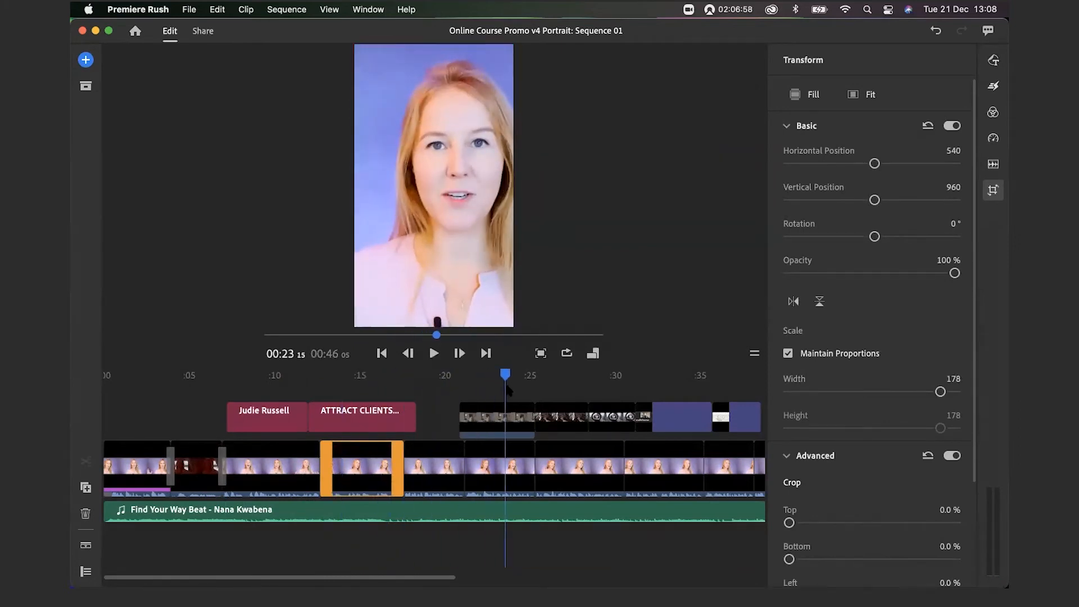